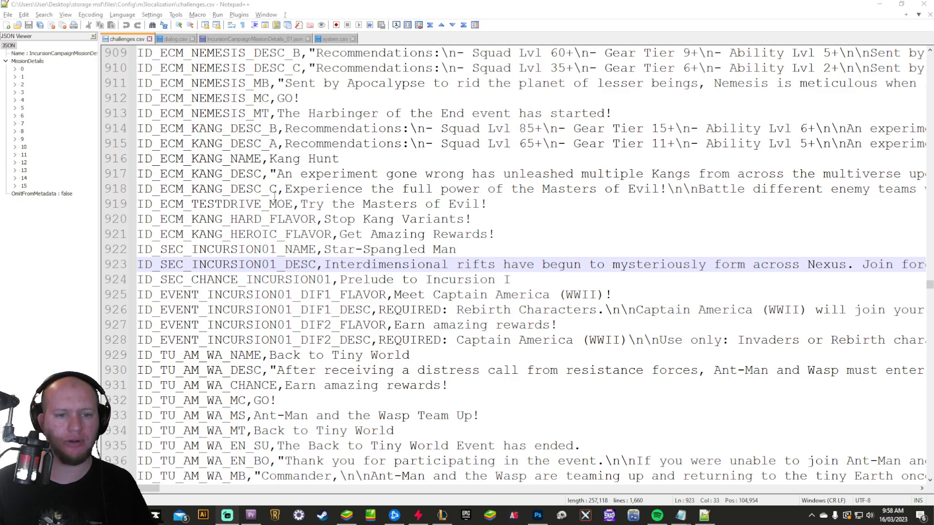
Select the Star-Spangled Man mission name and its description line
click(321, 250)
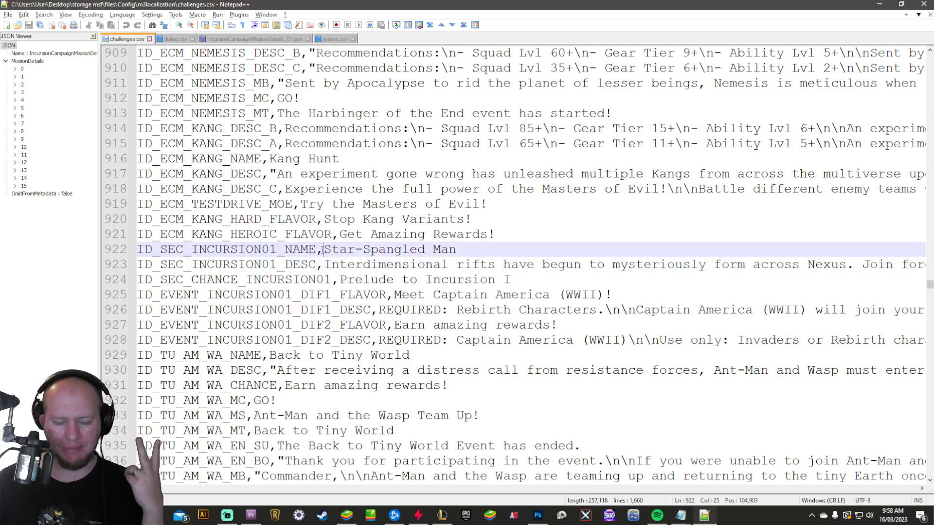
key(shift+End)
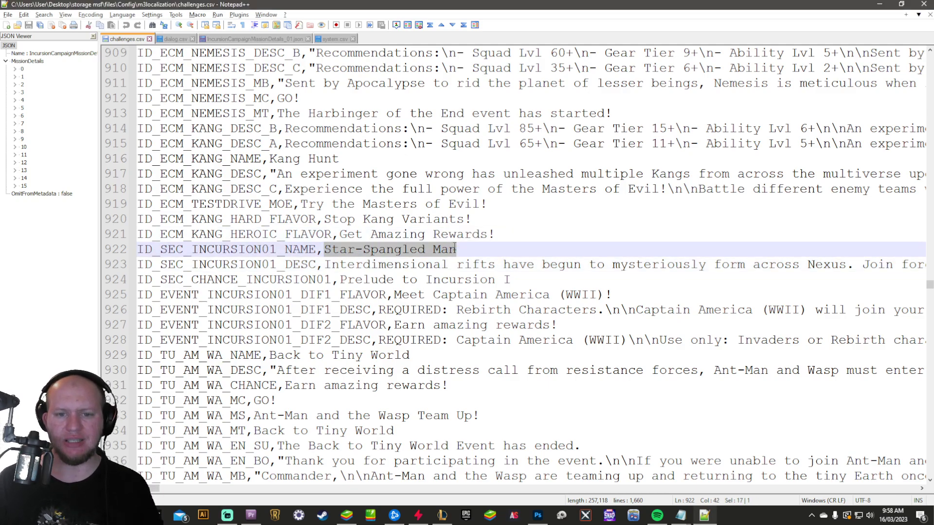
drag(384, 265, 434, 255)
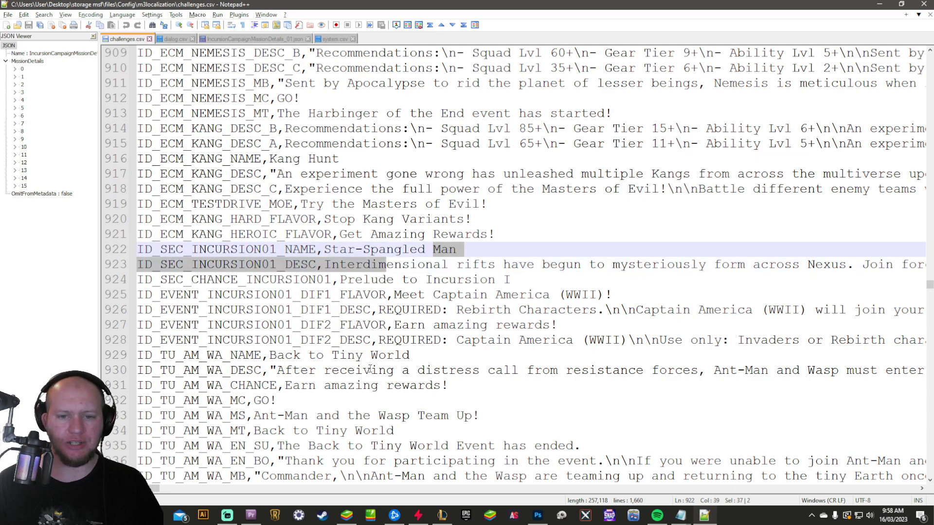
click(458, 264)
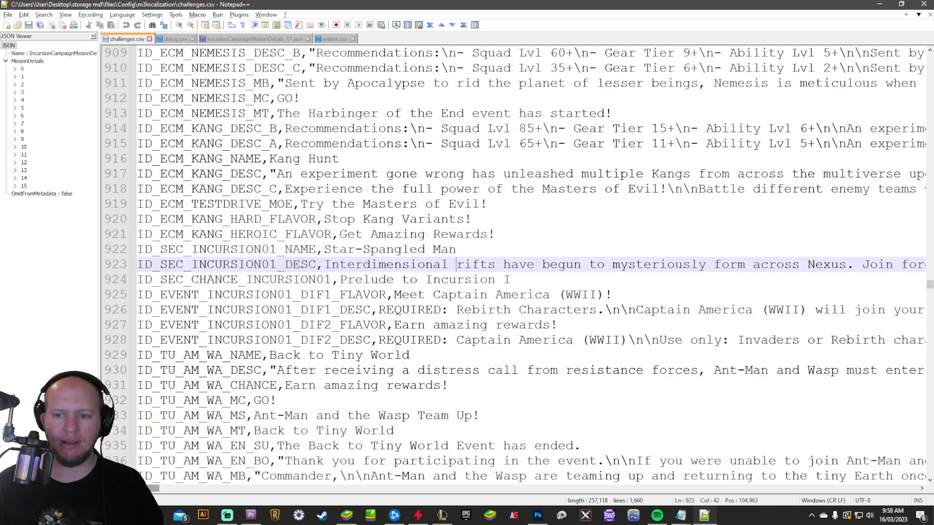
mouse_move(149, 488)
mouse_down()
mouse_move(182, 491)
mouse_move(154, 490)
mouse_up()
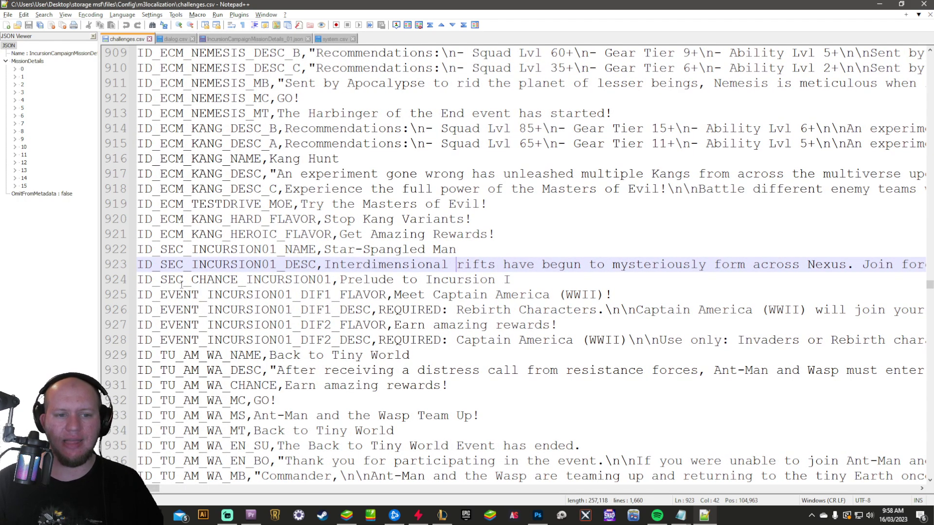
Select the Prelude to Incursion I entry, then show Captain Carter's first intro line in dialog.csv
drag(139, 279, 515, 281)
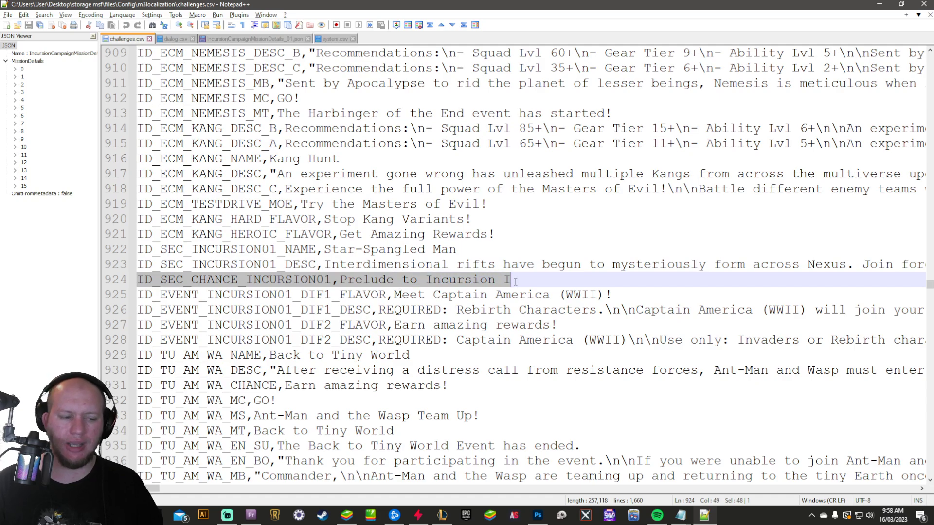
scroll(516, 281, down, 2)
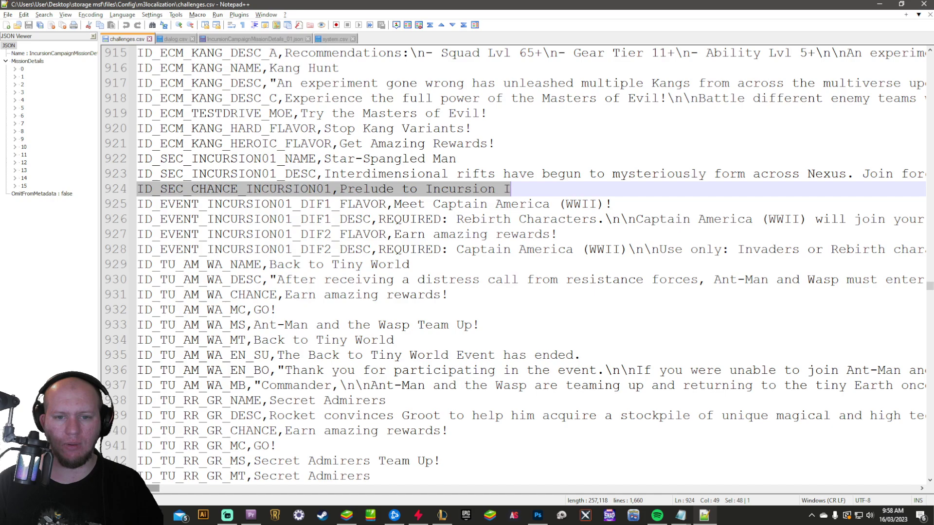
drag(151, 491, 162, 490)
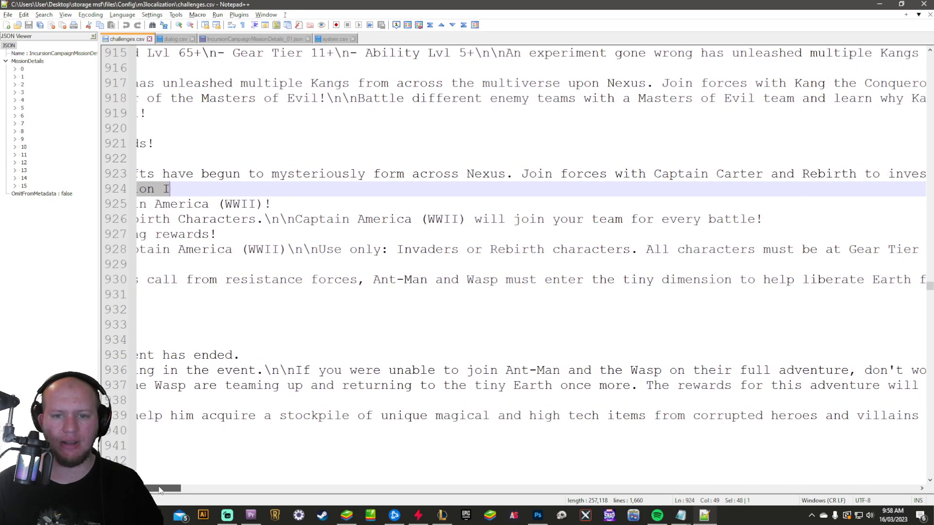
mouse_move(161, 490)
mouse_down()
mouse_move(140, 491)
mouse_move(171, 490)
mouse_up()
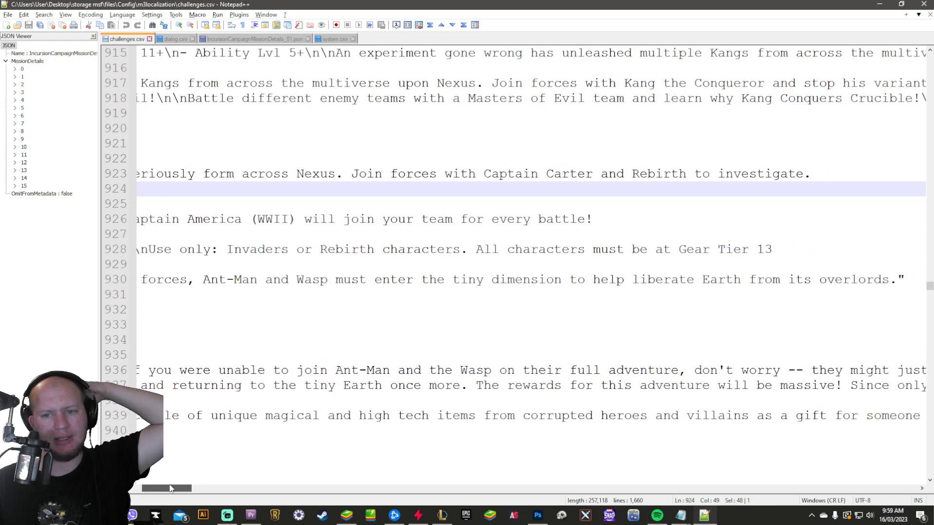
drag(172, 489, 131, 489)
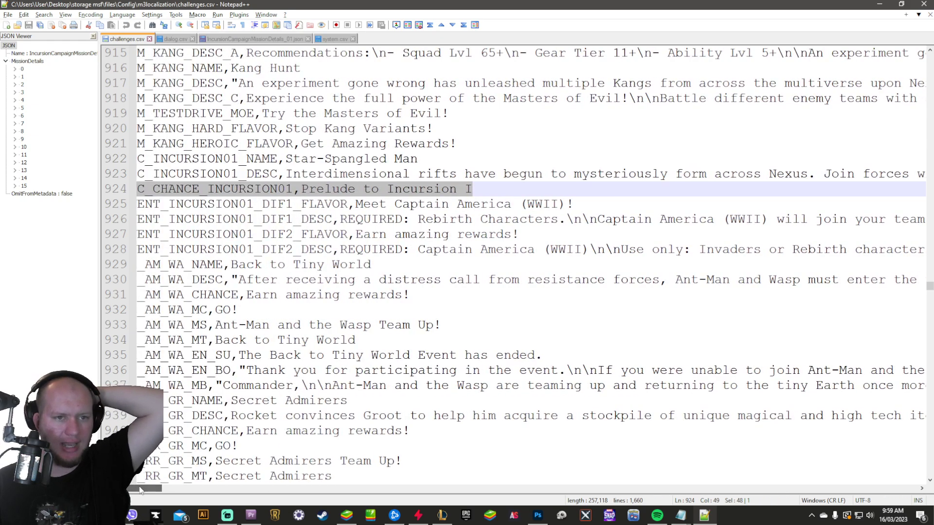
click(175, 39)
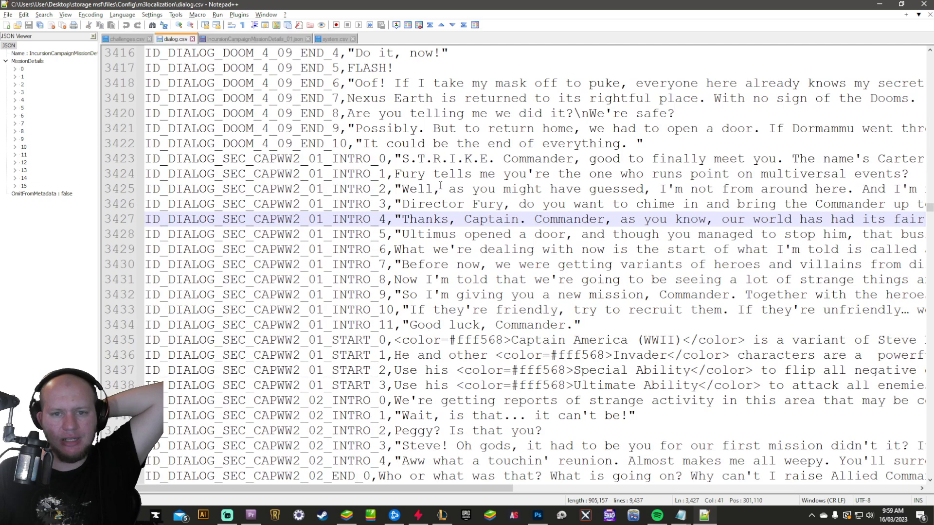
click(442, 159)
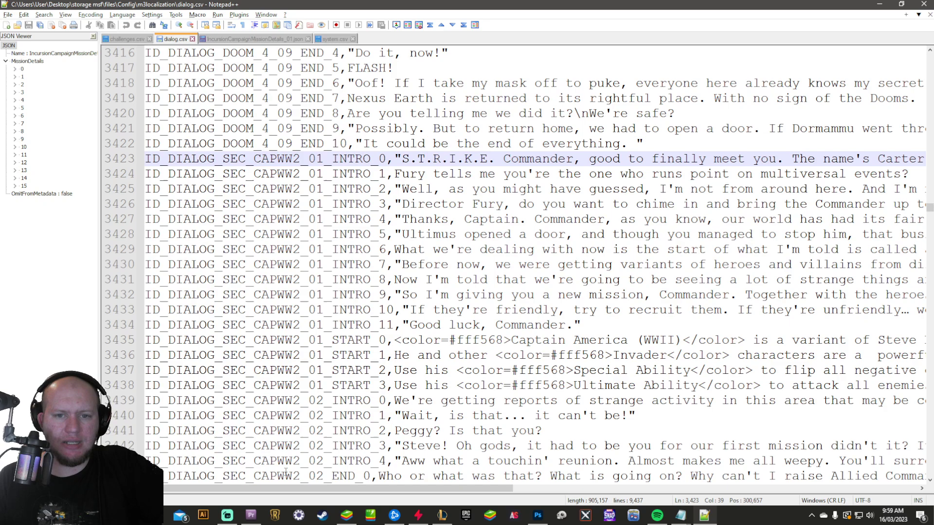
drag(222, 495, 328, 496)
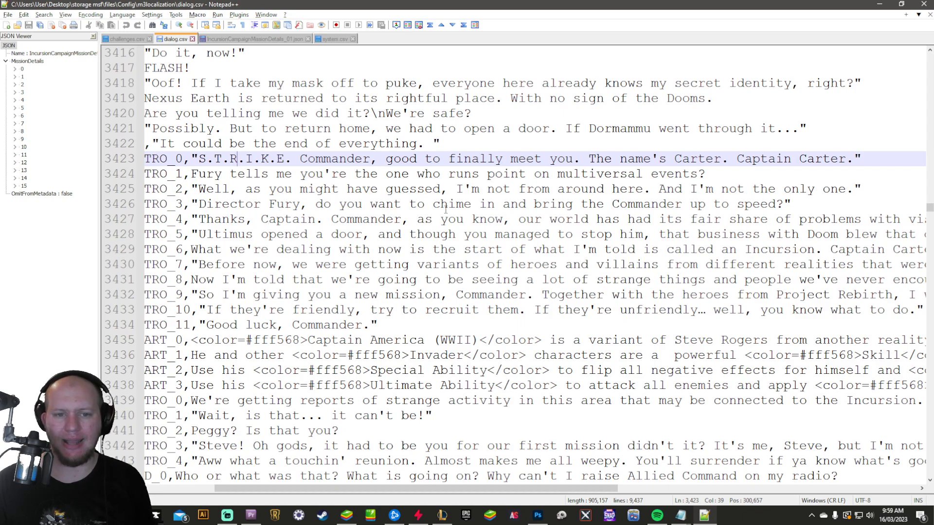
scroll(445, 209, down, 1)
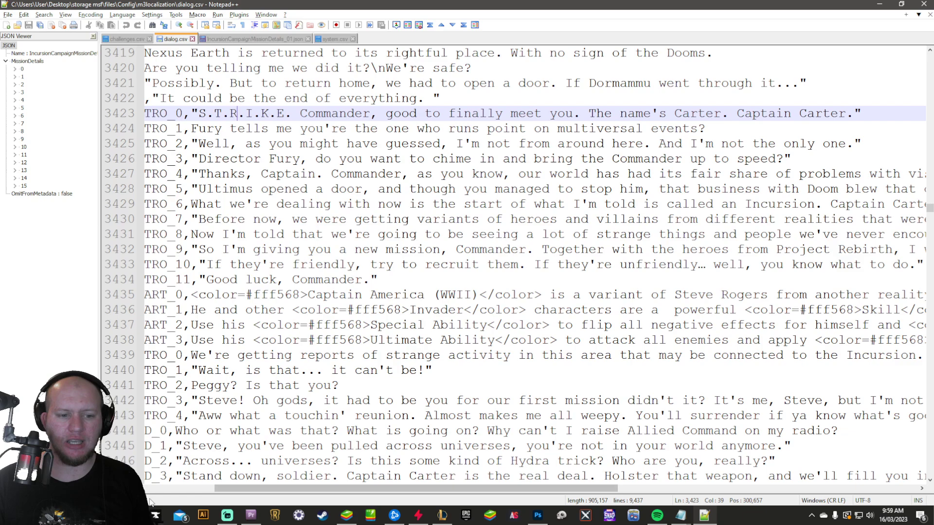
mouse_move(291, 489)
mouse_down()
mouse_move(440, 489)
mouse_move(277, 489)
mouse_move(442, 490)
mouse_up()
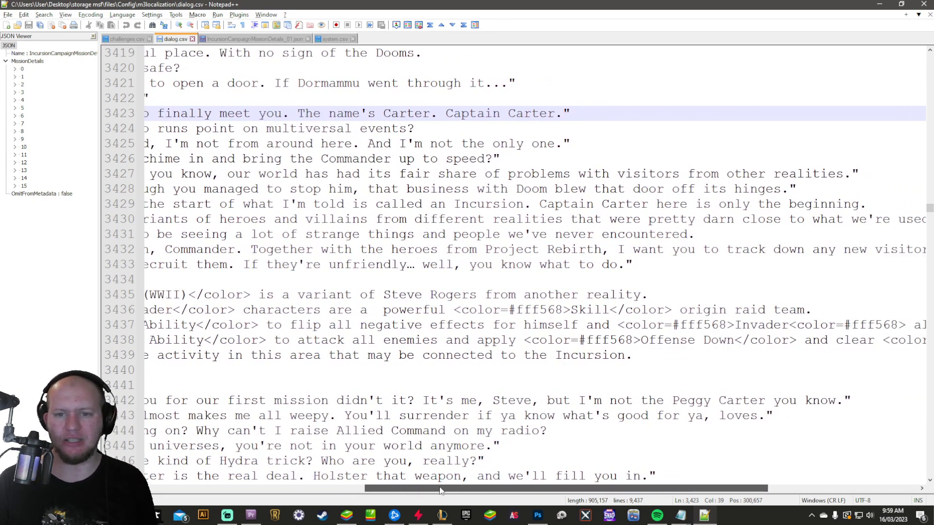
mouse_move(440, 490)
mouse_down()
mouse_move(290, 490)
mouse_move(429, 490)
mouse_up()
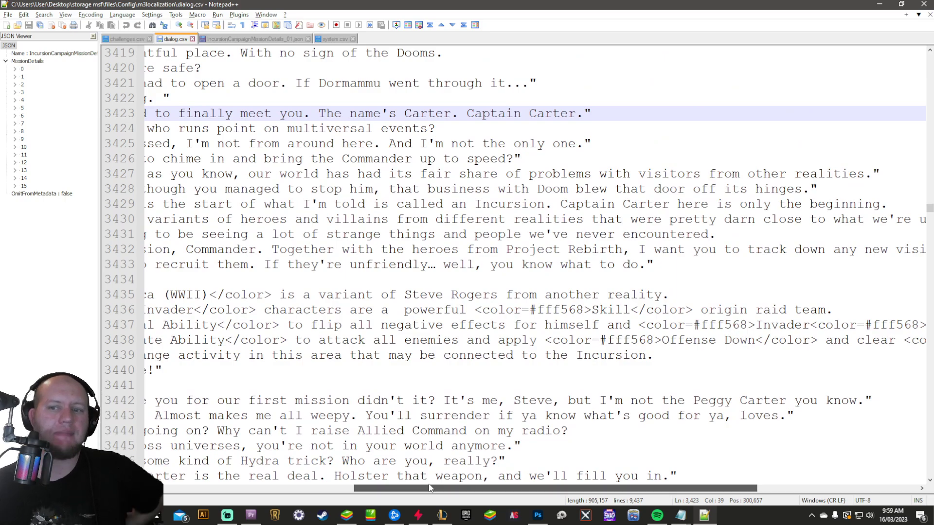
mouse_move(430, 490)
mouse_down()
mouse_move(299, 490)
mouse_move(520, 490)
mouse_move(270, 490)
mouse_move(396, 489)
mouse_up()
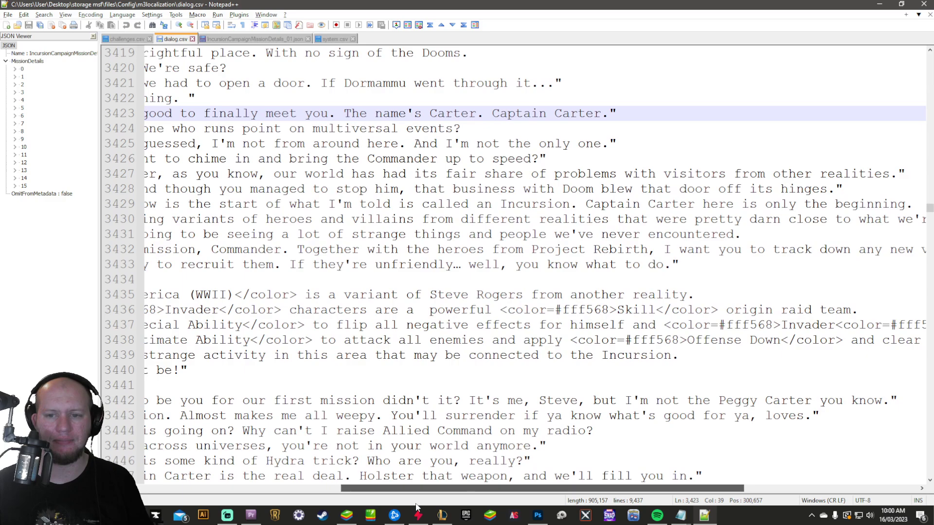
drag(397, 490, 183, 490)
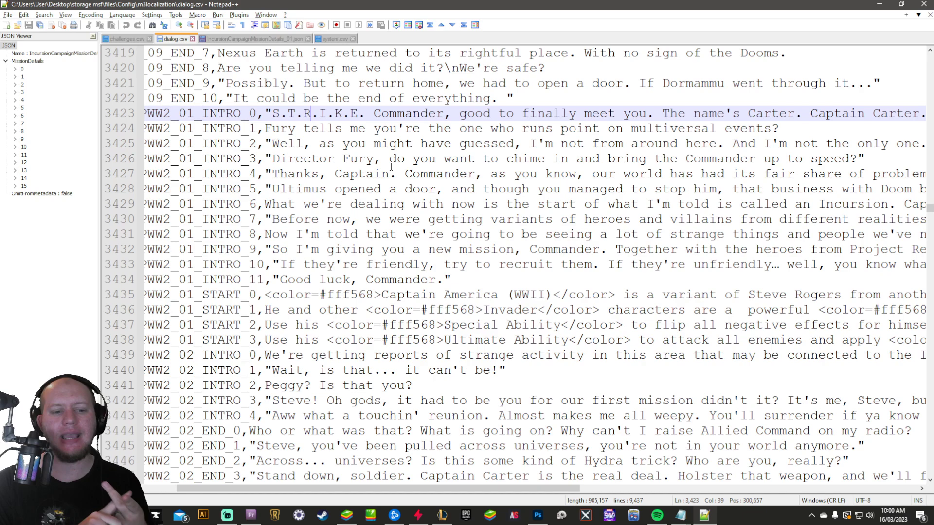
In Chrome, search Google for 'incursion marvel' using the corrected spelling
mouse_move(418, 515)
click(156, 515)
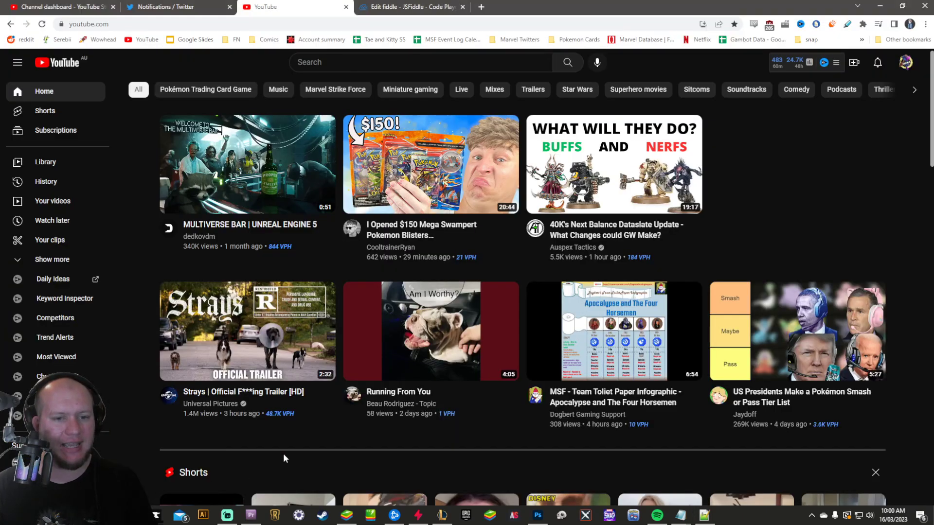
click(411, 24)
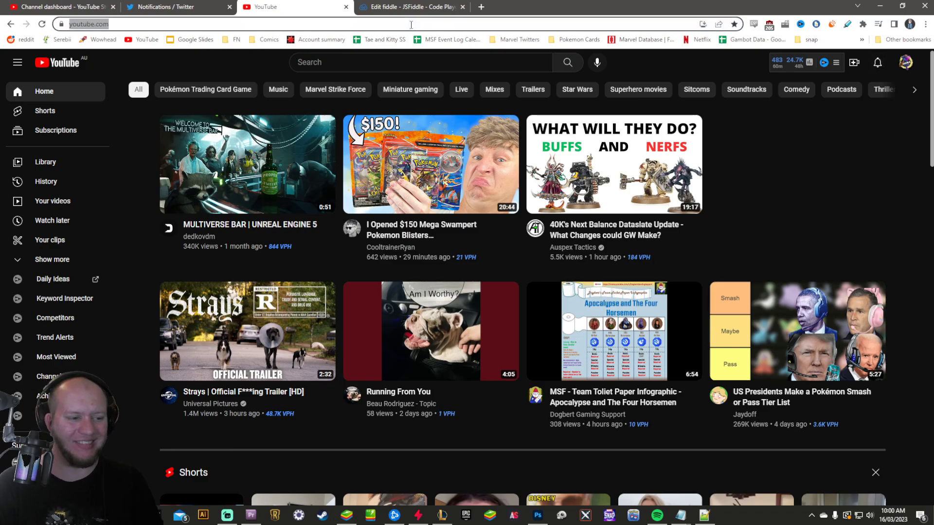
text(incurs)
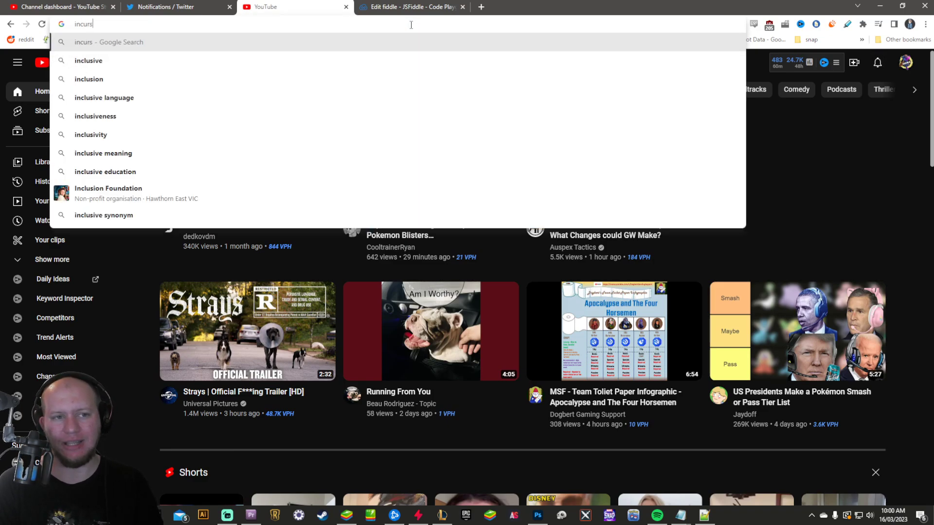
text(ion marcvle)
key(Return)
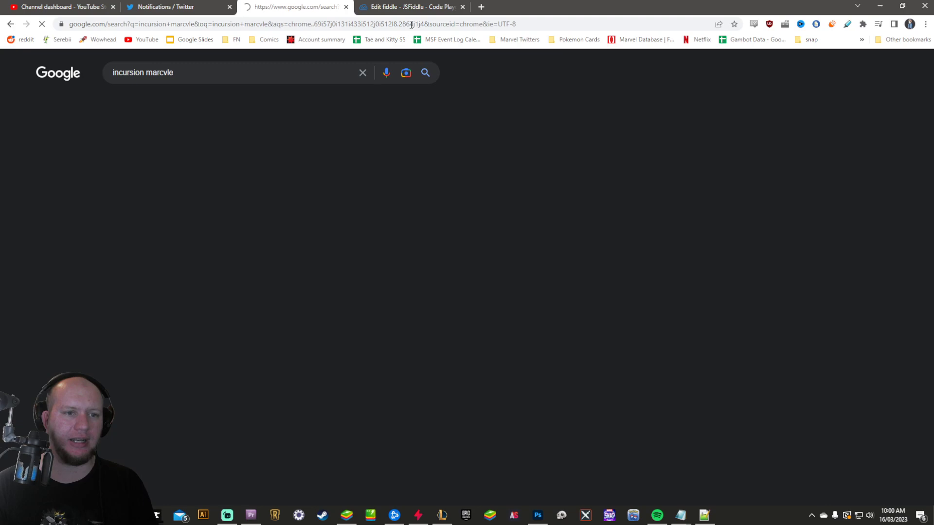
click(241, 150)
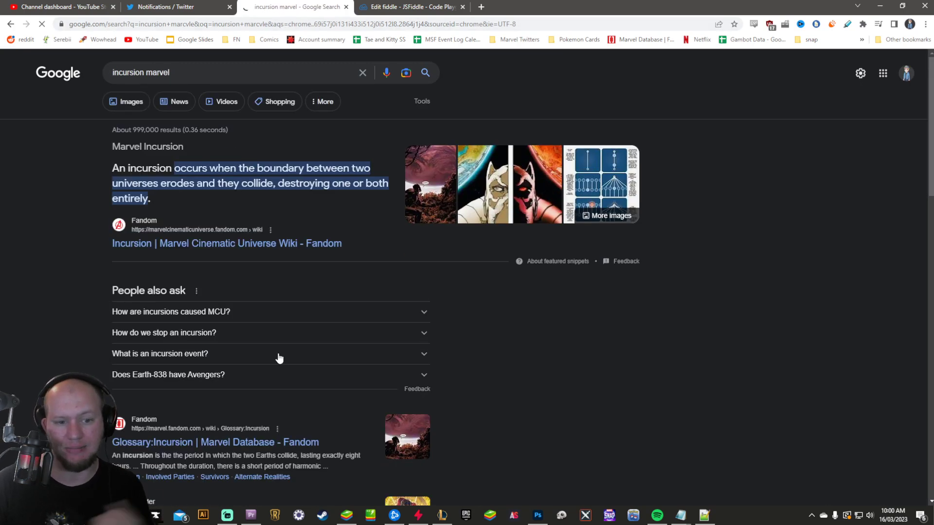
scroll(266, 387, down, 1)
Read the Marvel Database Incursion glossary page, then return to dialog.csv
click(241, 395)
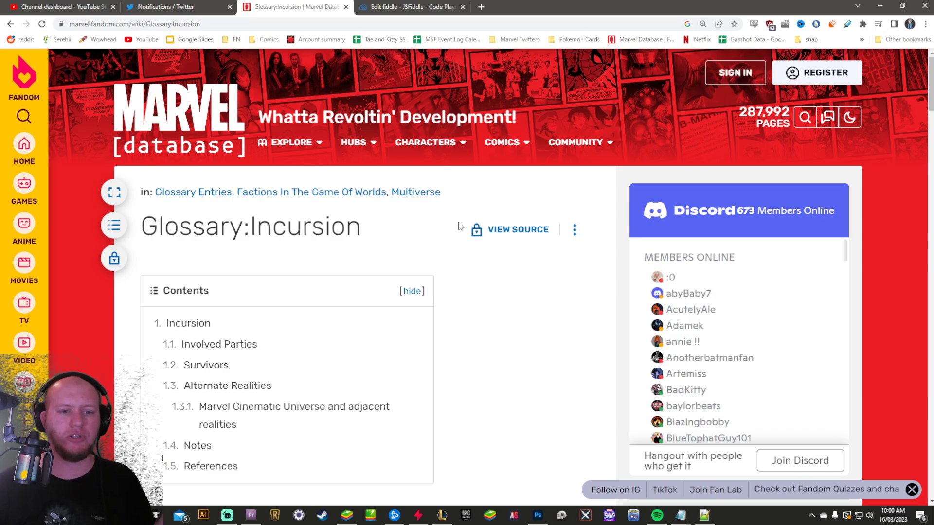
scroll(453, 234, down, 4)
scroll(479, 234, down, 1)
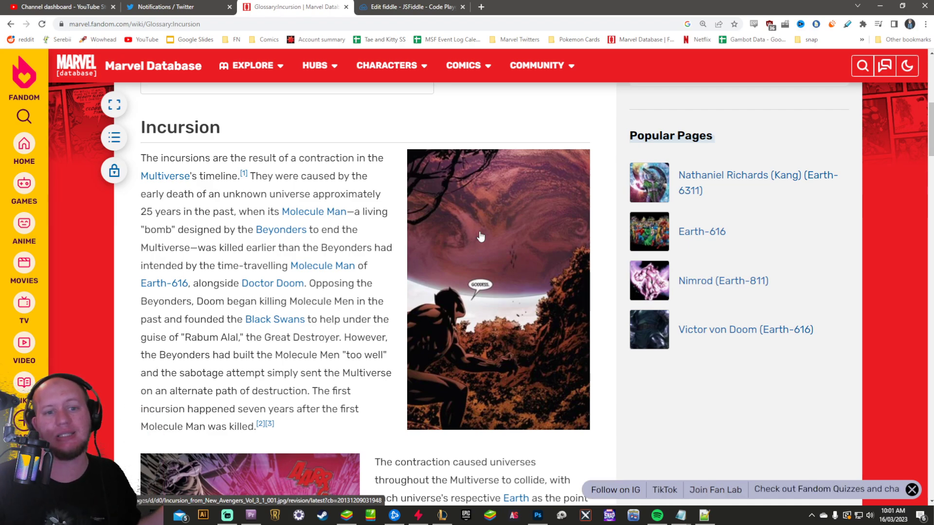
scroll(422, 219, down, 4)
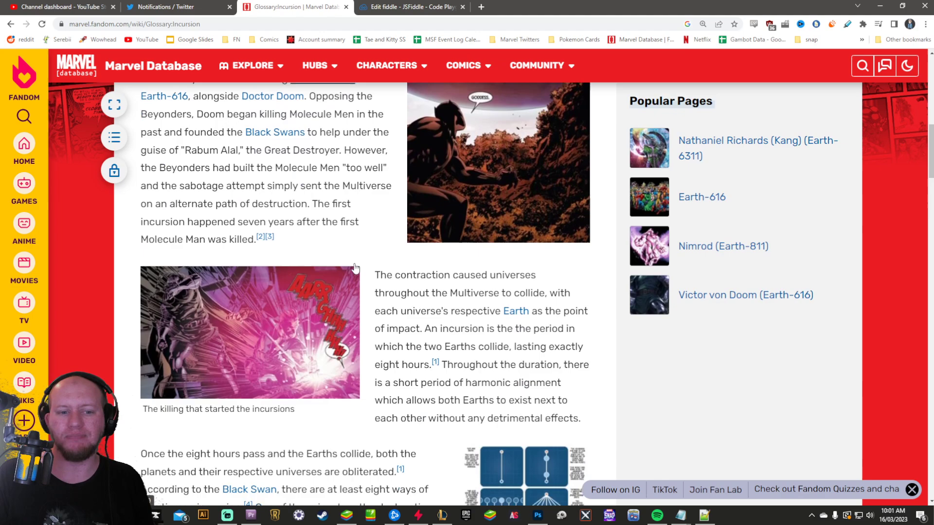
scroll(355, 268, down, 2)
scroll(362, 270, down, 1)
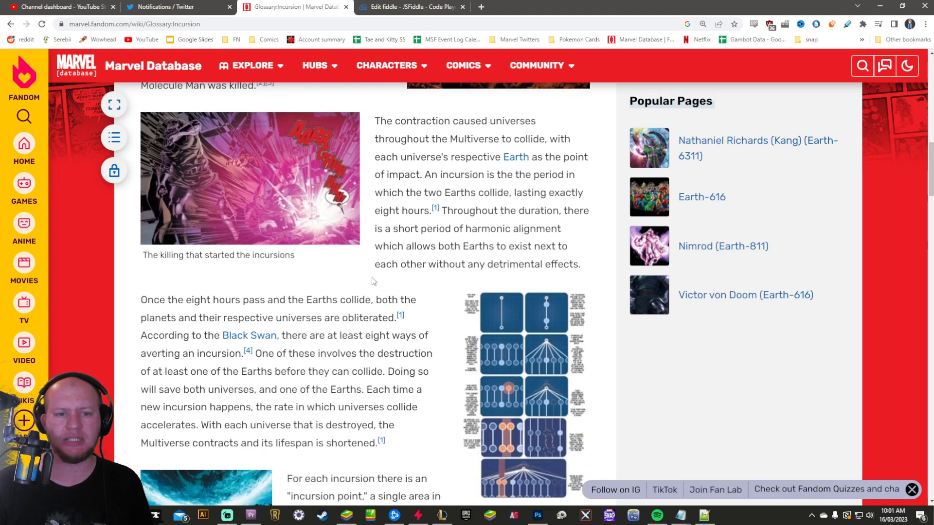
scroll(371, 277, down, 2)
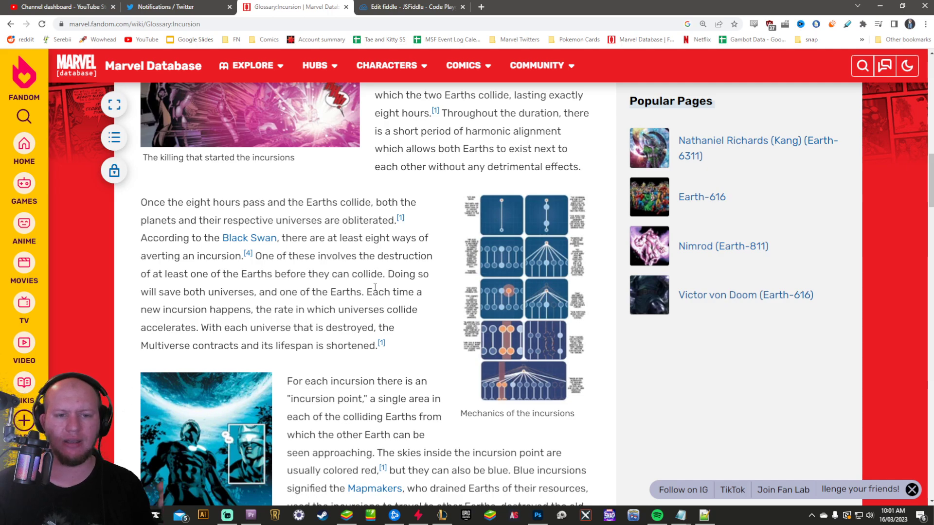
scroll(426, 270, up, 4)
scroll(363, 294, up, 3)
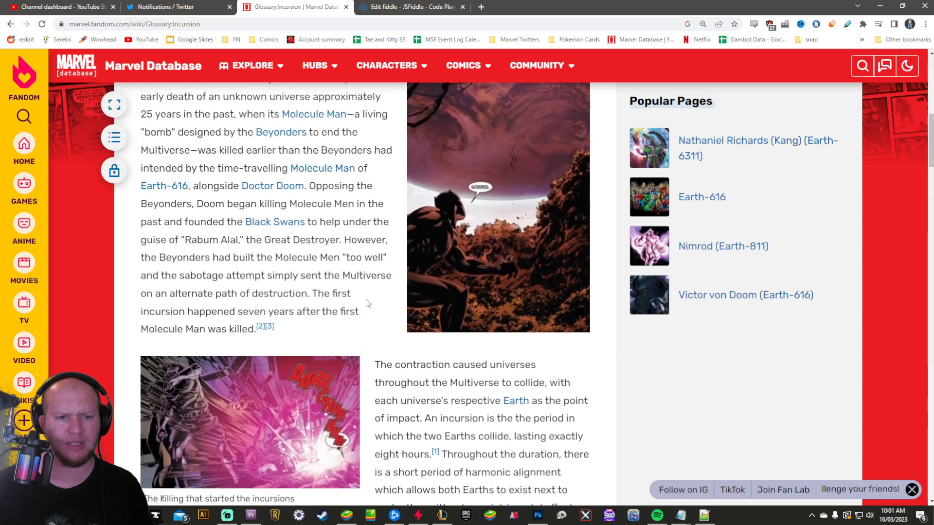
scroll(366, 300, up, 4)
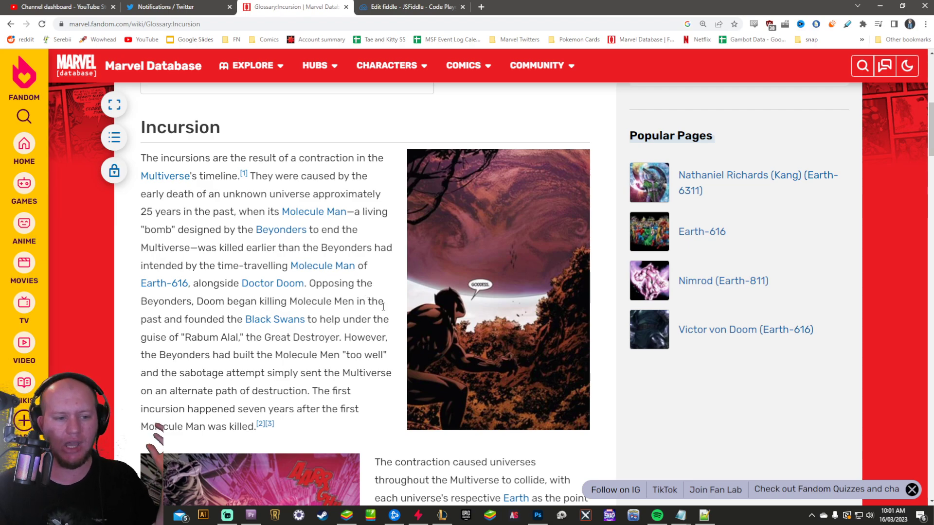
click(705, 516)
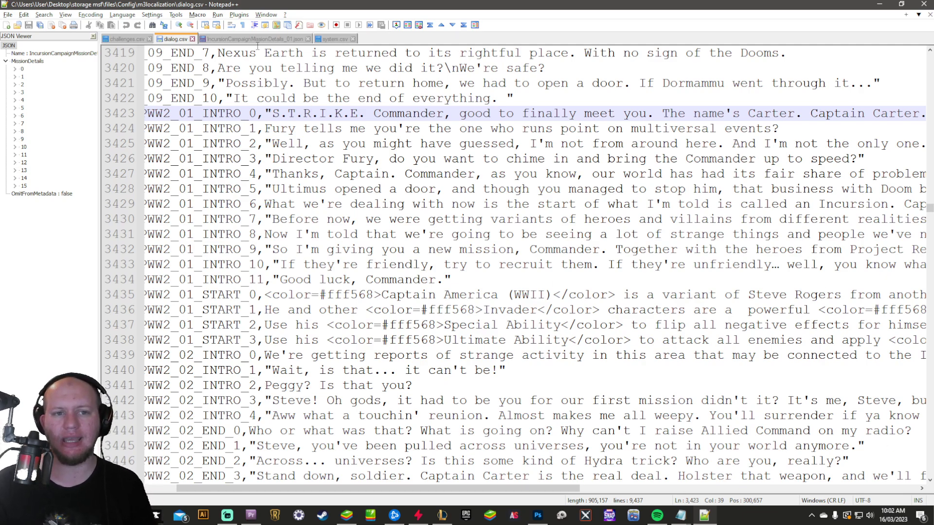
Switch to the IncursionCampaignMissionDetails_01.json file
click(259, 39)
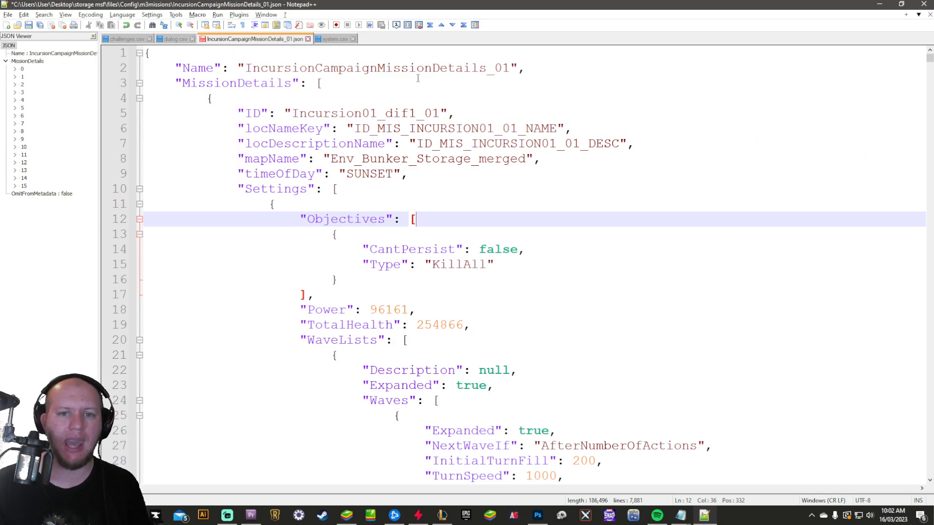
scroll(503, 228, down, 4)
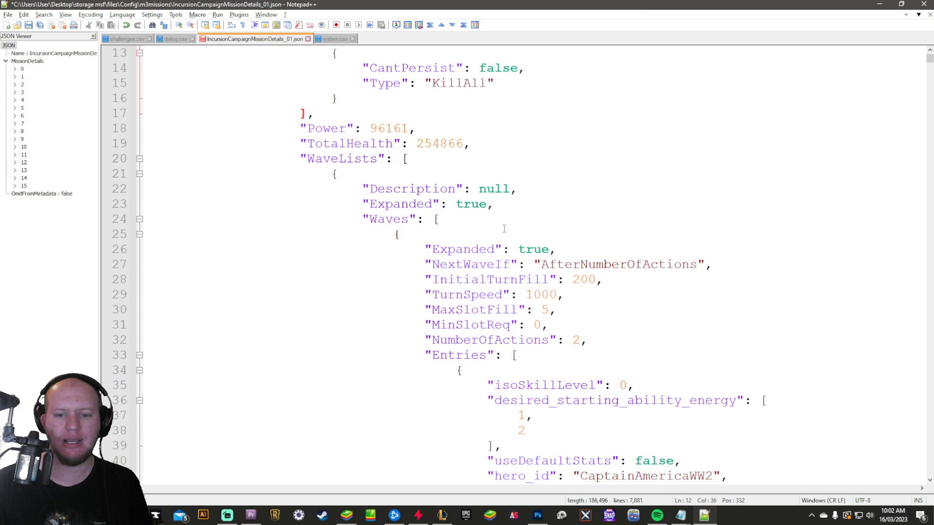
scroll(504, 229, down, 6)
scroll(504, 229, down, 6)
scroll(504, 228, down, 5)
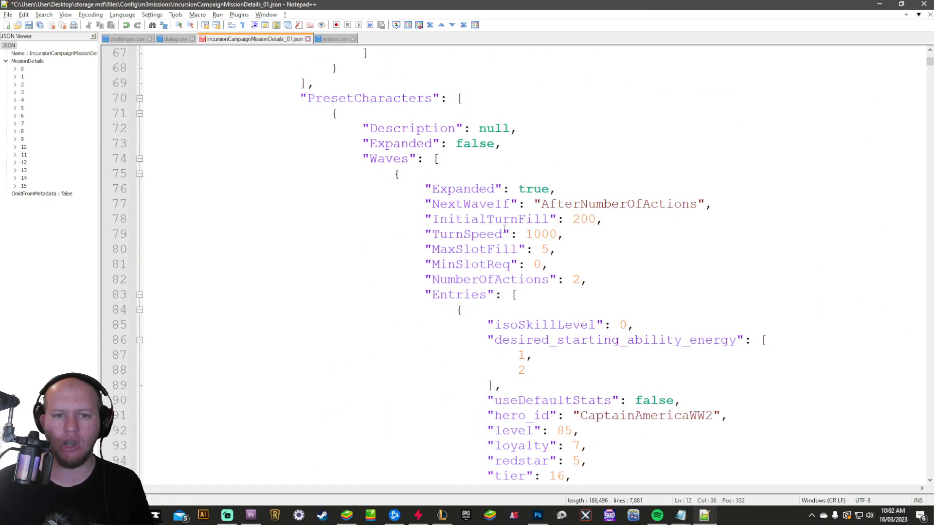
scroll(503, 228, down, 2)
scroll(503, 229, down, 1)
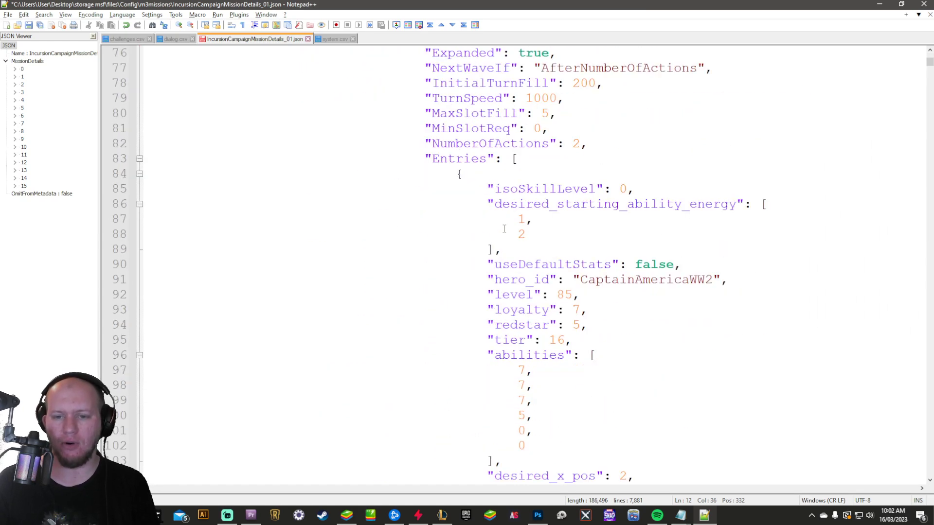
scroll(504, 228, down, 3)
scroll(503, 228, down, 1)
scroll(503, 229, up, 1)
scroll(589, 286, up, 4)
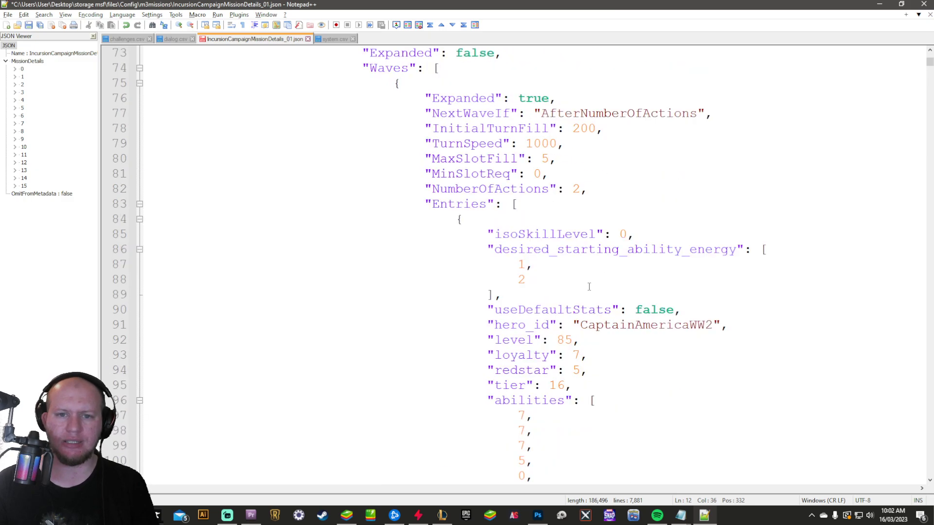
scroll(600, 310, down, 6)
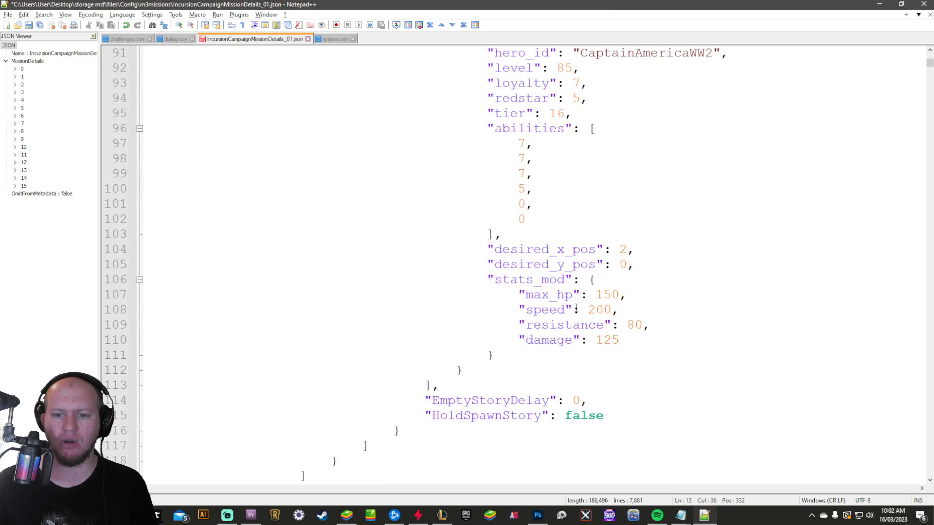
scroll(599, 310, down, 5)
scroll(577, 307, down, 3)
scroll(576, 307, down, 5)
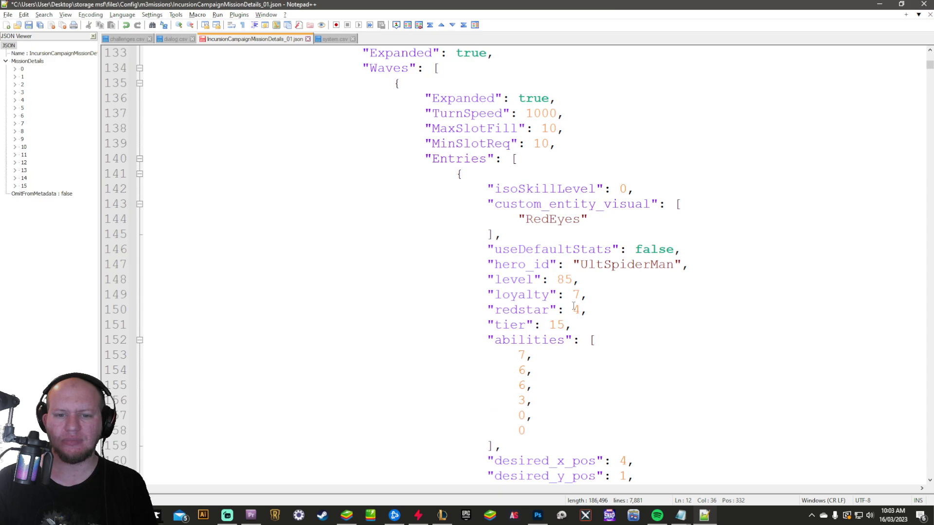
scroll(576, 307, down, 9)
scroll(584, 307, down, 6)
scroll(590, 307, down, 11)
scroll(590, 306, down, 10)
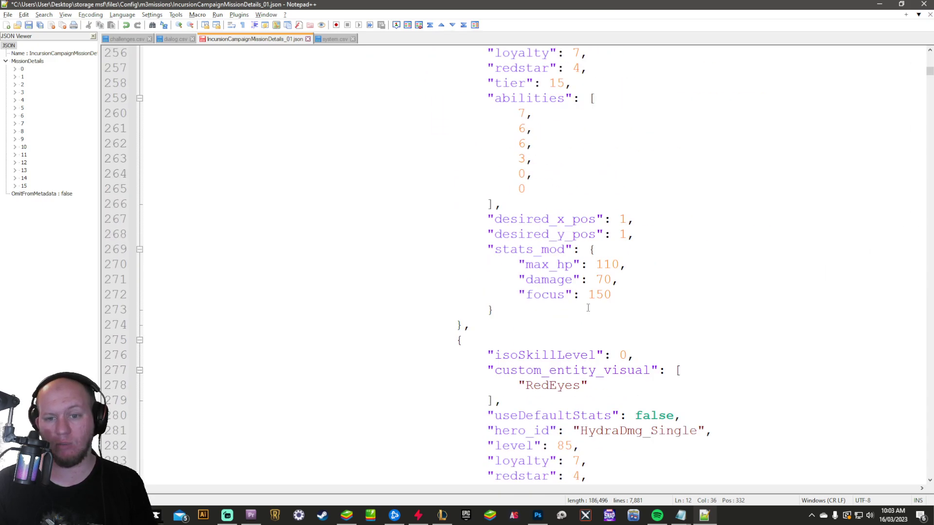
scroll(590, 306, down, 3)
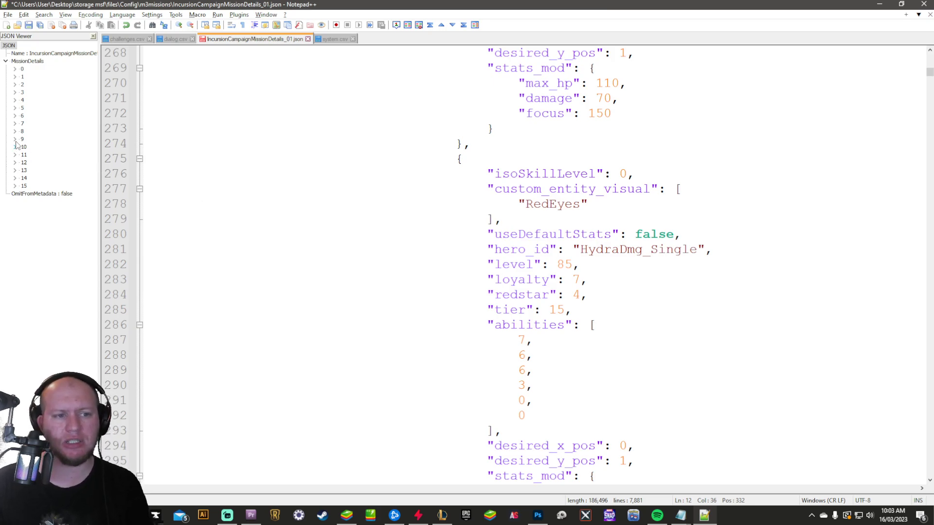
Expand mission 8, its Settings 0 and 1, and the first WaveLists entry
click(16, 124)
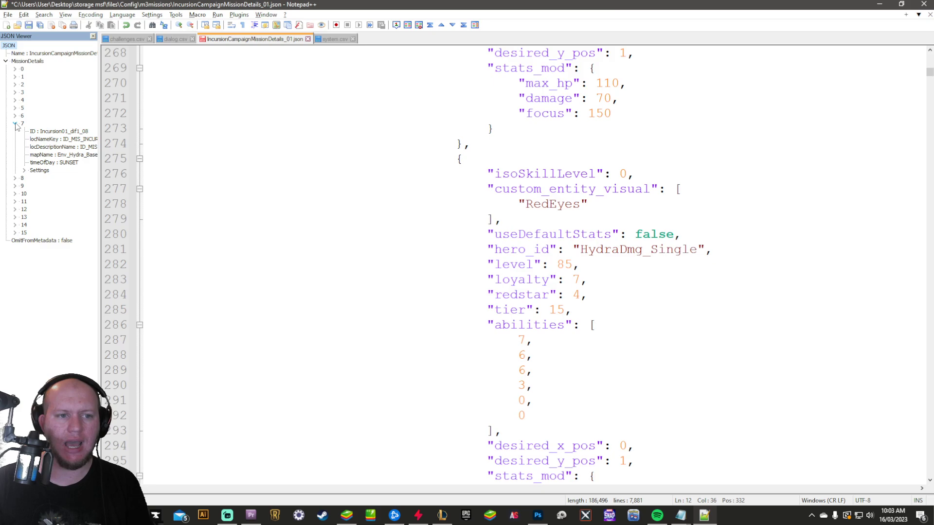
click(15, 125)
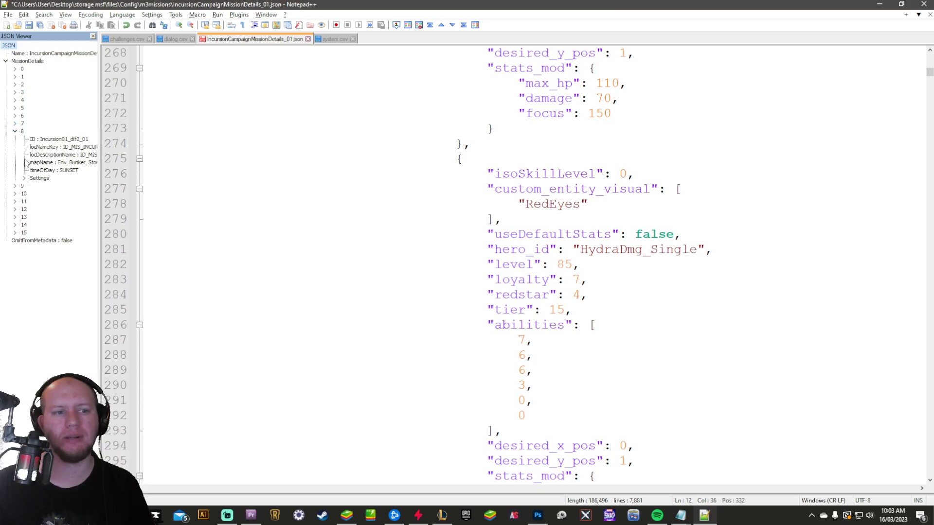
scroll(629, 235, up, 4)
scroll(629, 235, up, 5)
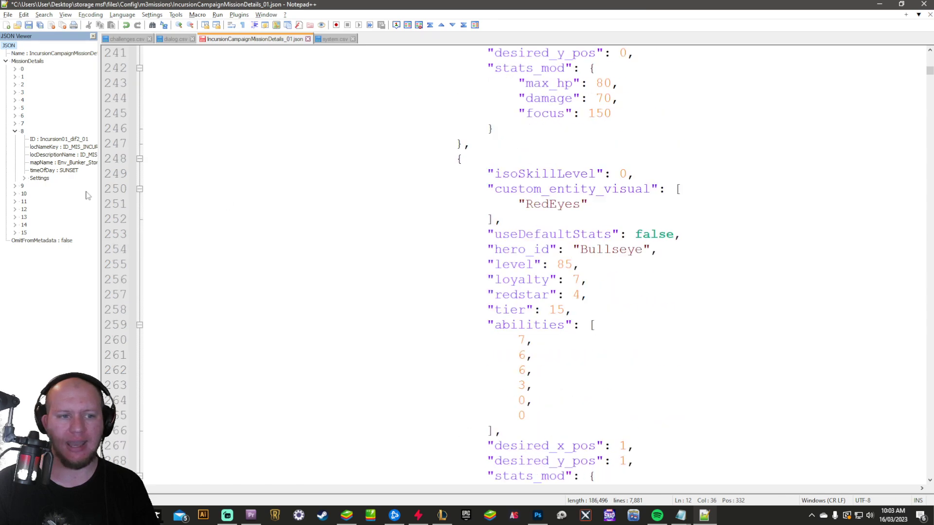
click(24, 178)
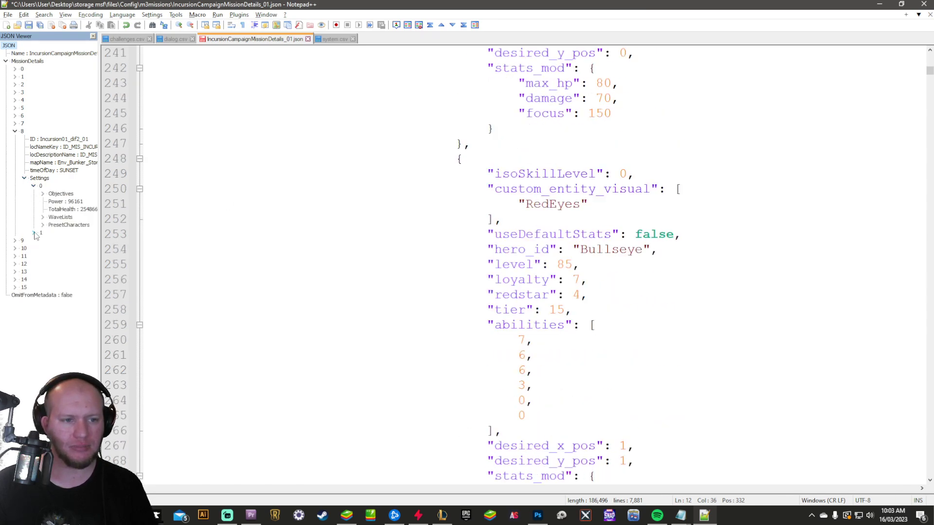
click(34, 232)
click(43, 217)
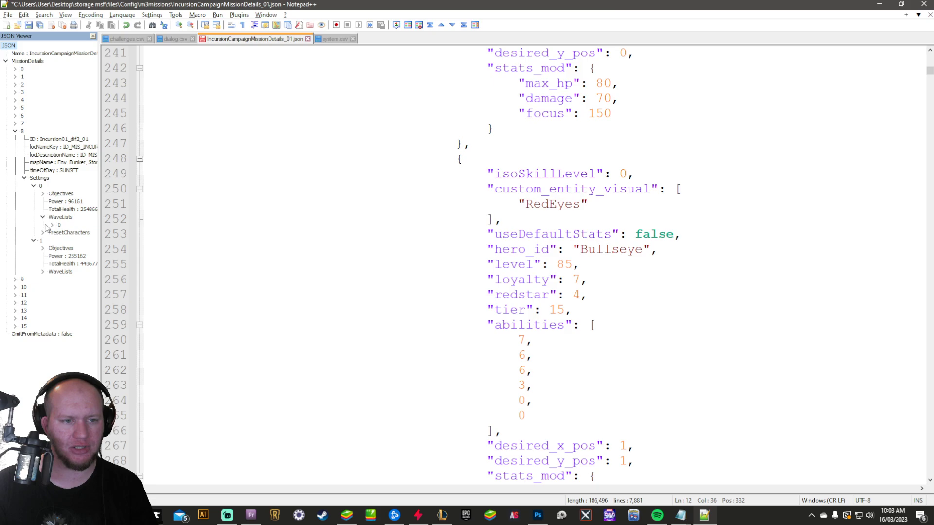
click(51, 225)
Expand PresetCharacters, the Waves, and setting 1's WaveLists and KillAll objective
click(43, 257)
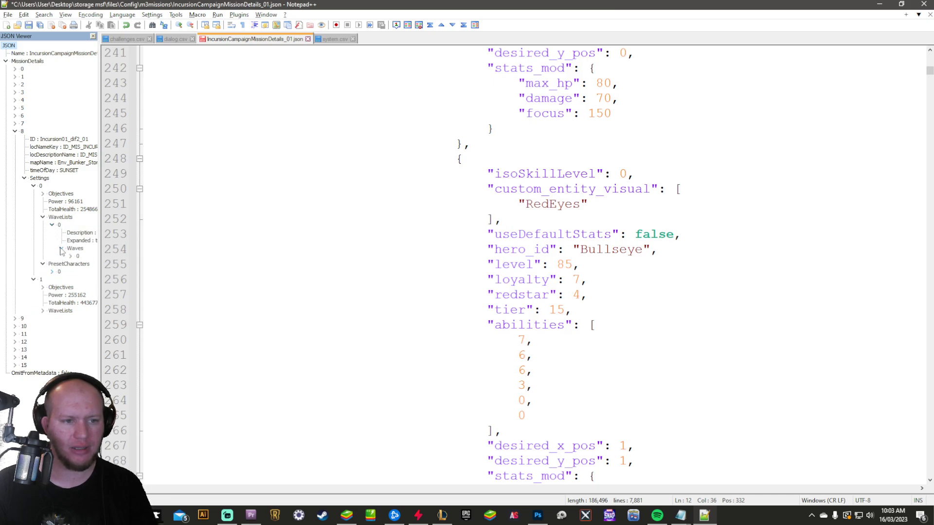
click(61, 249)
click(44, 271)
click(57, 295)
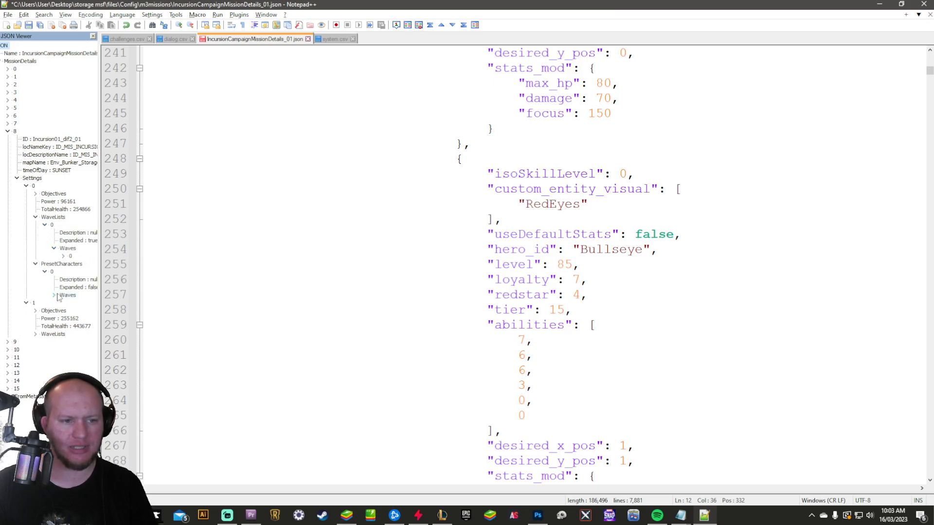
scroll(51, 322, left, 1)
click(43, 342)
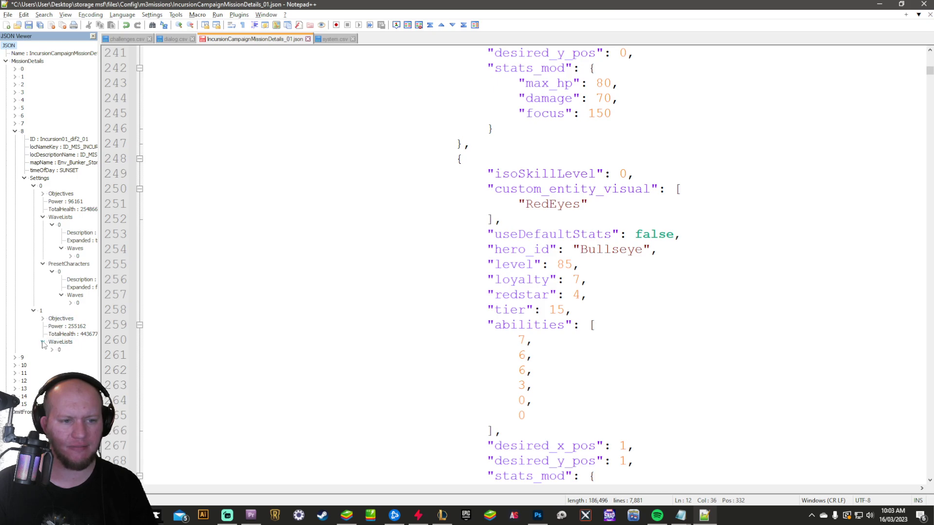
click(42, 318)
click(52, 326)
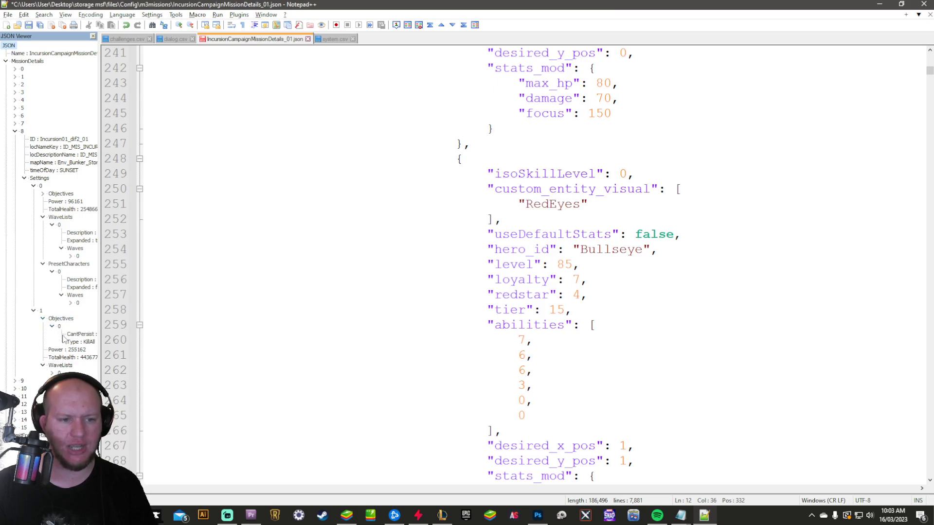
click(410, 320)
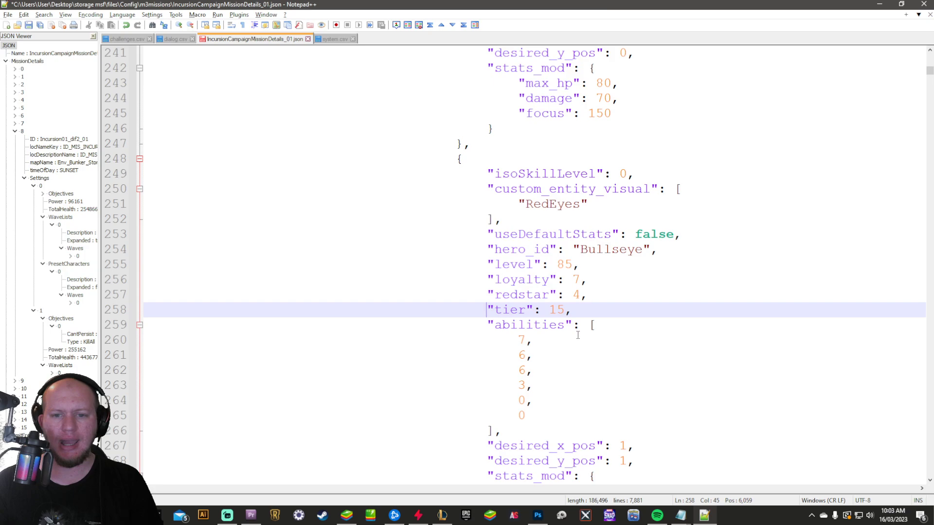
scroll(510, 292, up, 12)
scroll(657, 292, up, 12)
scroll(754, 306, up, 10)
scroll(754, 306, up, 10)
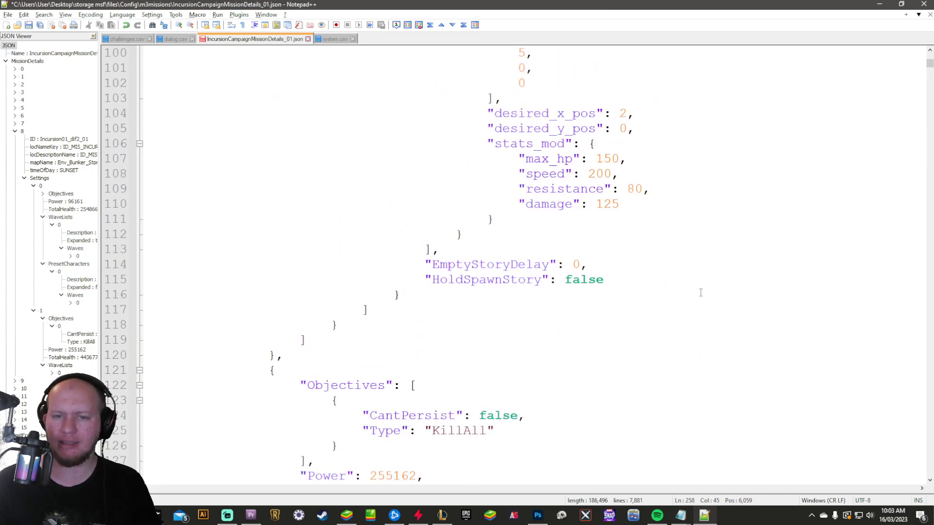
scroll(694, 307, up, 10)
scroll(658, 314, up, 8)
scroll(586, 319, up, 10)
scroll(586, 319, up, 1)
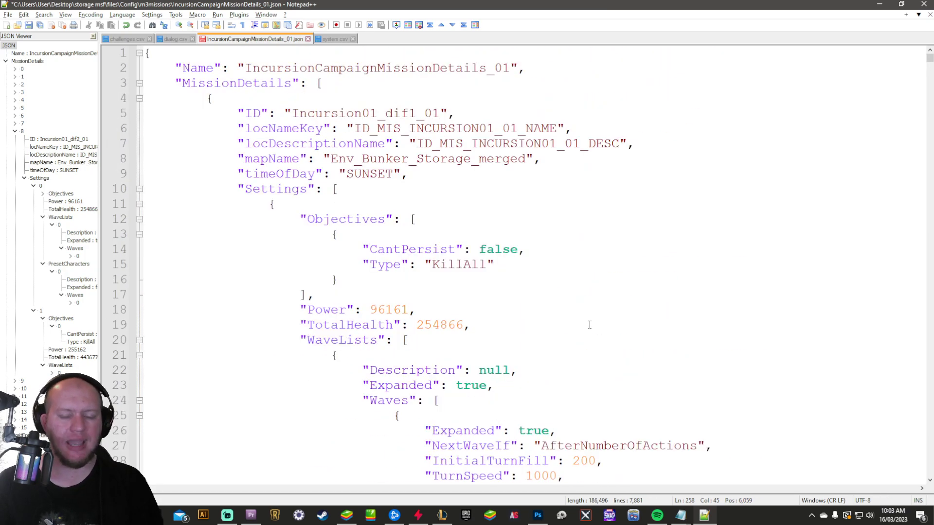
scroll(591, 321, down, 3)
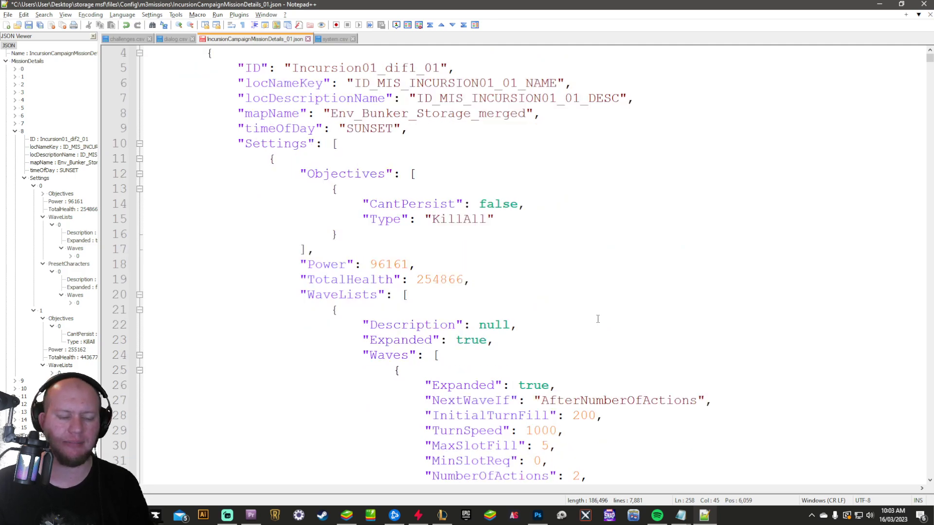
scroll(591, 321, down, 3)
scroll(595, 319, up, 3)
scroll(597, 318, up, 3)
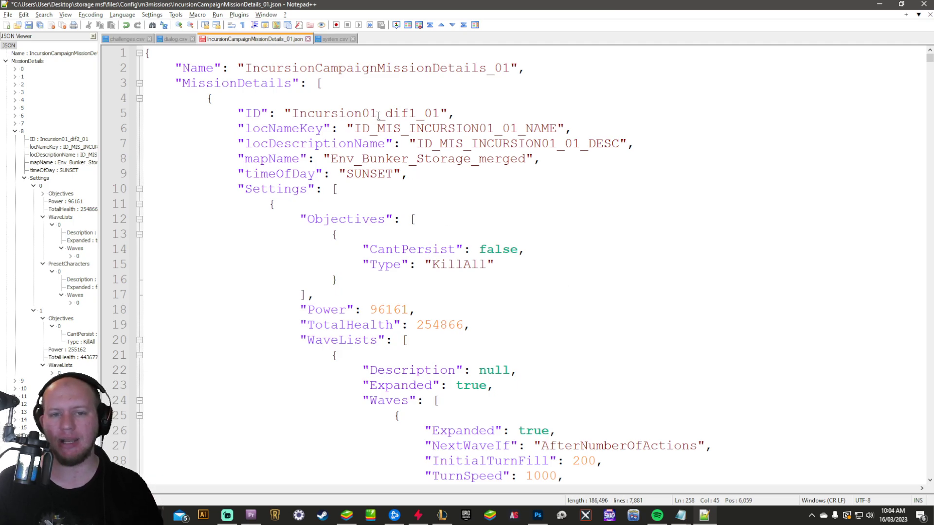
Select '01' in Incursion01, then return to challenges.csv via dialog.csv
drag(377, 114, 361, 113)
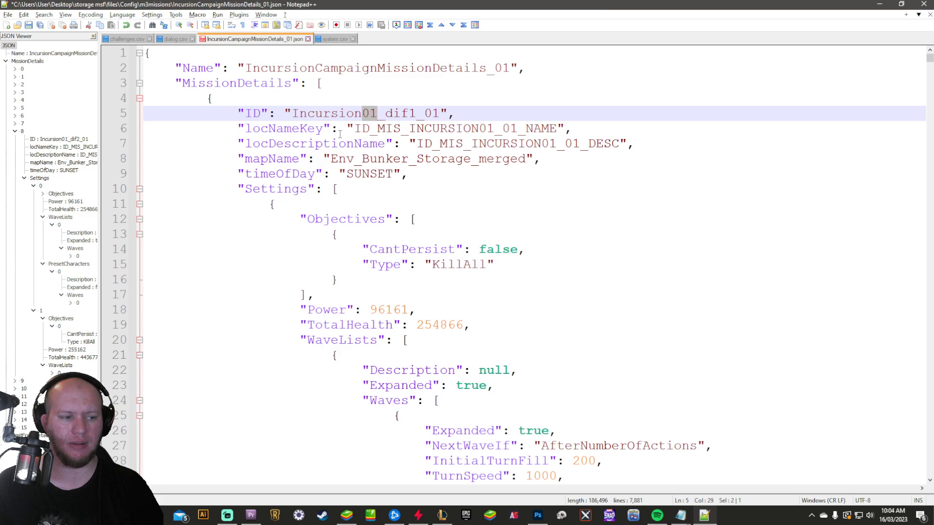
click(175, 39)
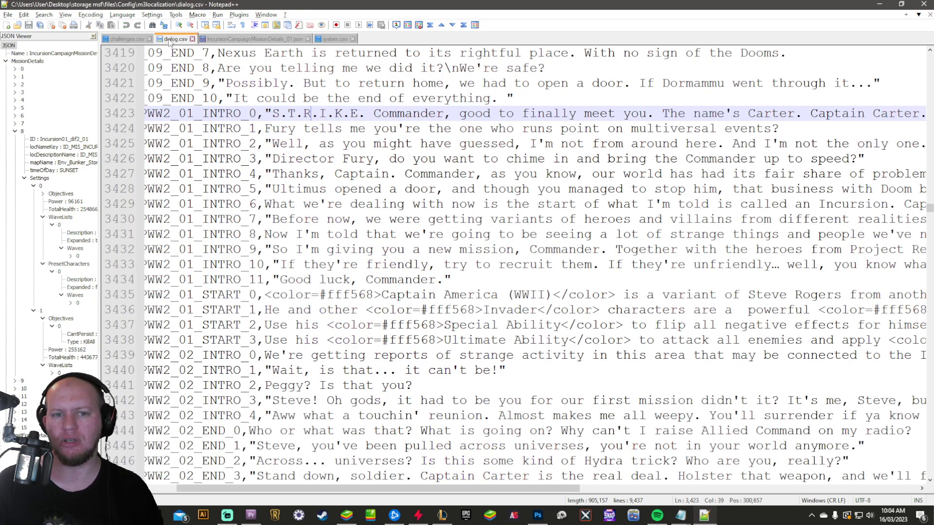
click(126, 39)
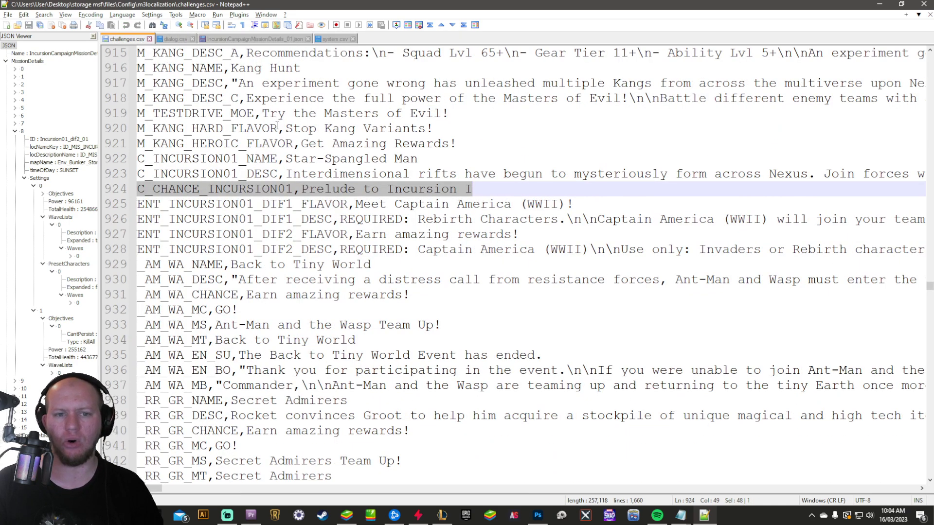